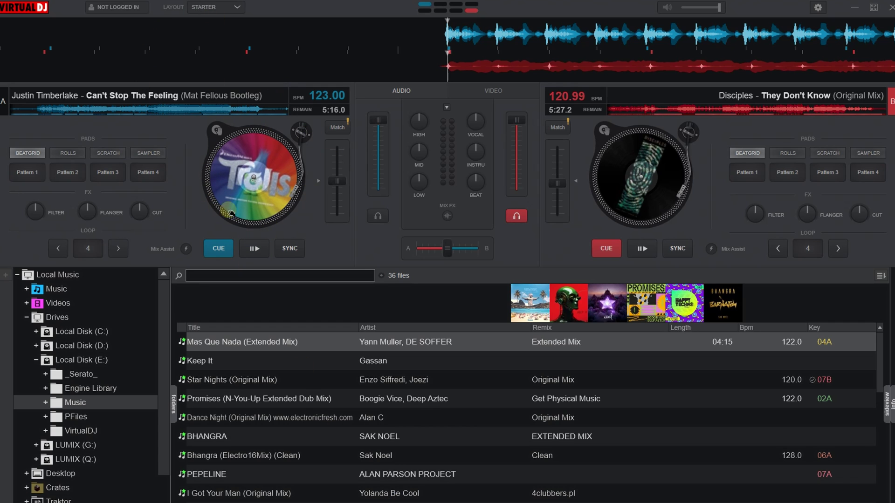
Switch VirtualDJ to the Performance layout from the layout list.
left_click(230, 9)
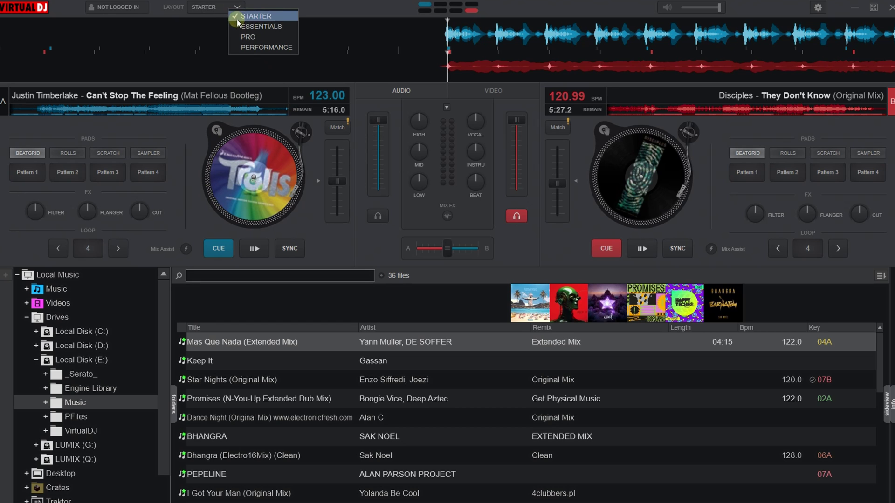
left_click(252, 48)
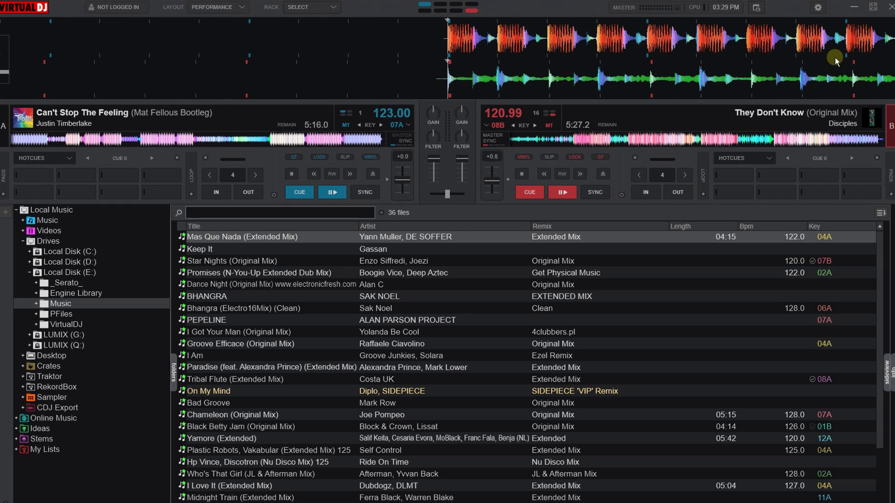
Filter Options & Tweaks by 'key' and set keyDisplay to Musical, then back to Harmonic.
left_click(817, 8)
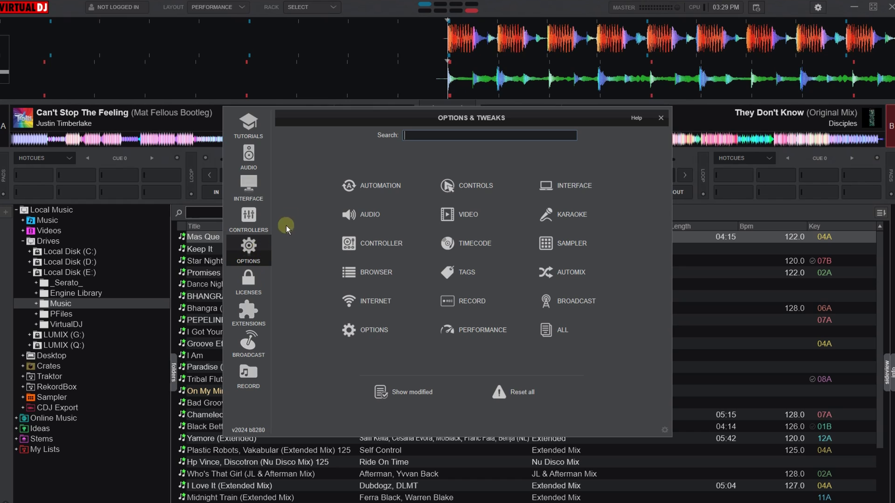
left_click(426, 132)
type("key")
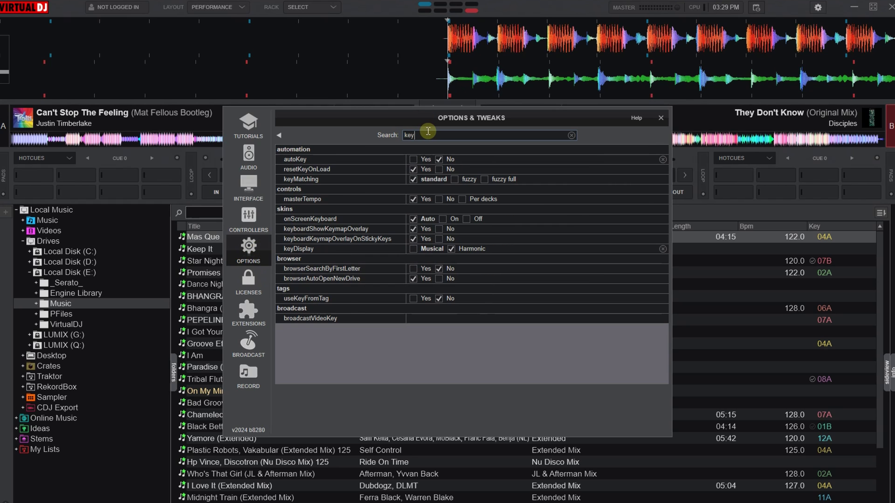
mouse_move(447, 181)
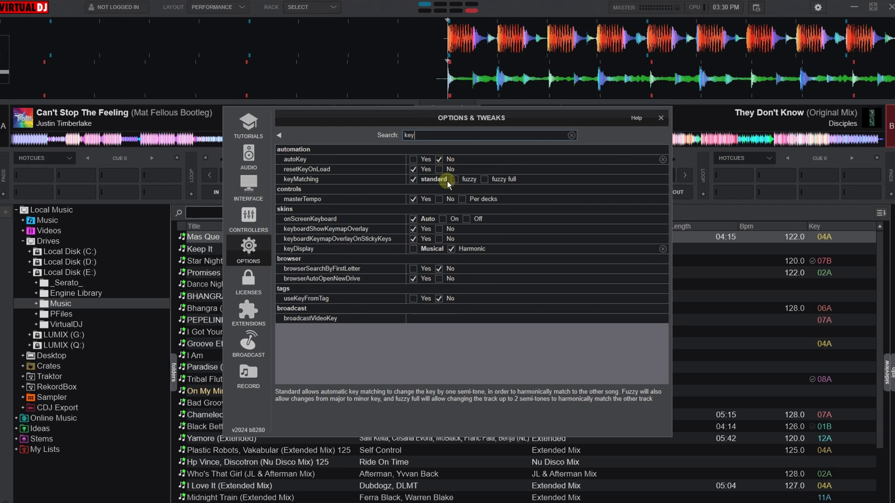
left_click(419, 247)
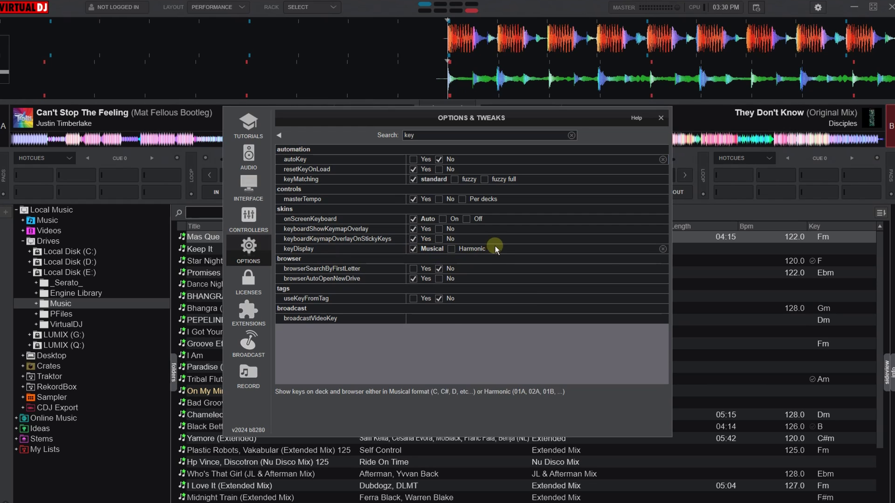
left_click(453, 249)
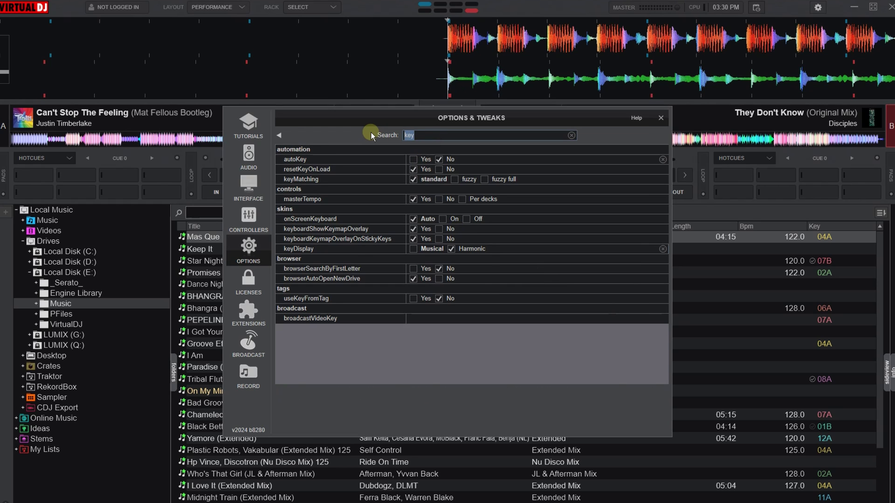
Search the options for 'loop' to review the loop settings, then close the window.
type("loop")
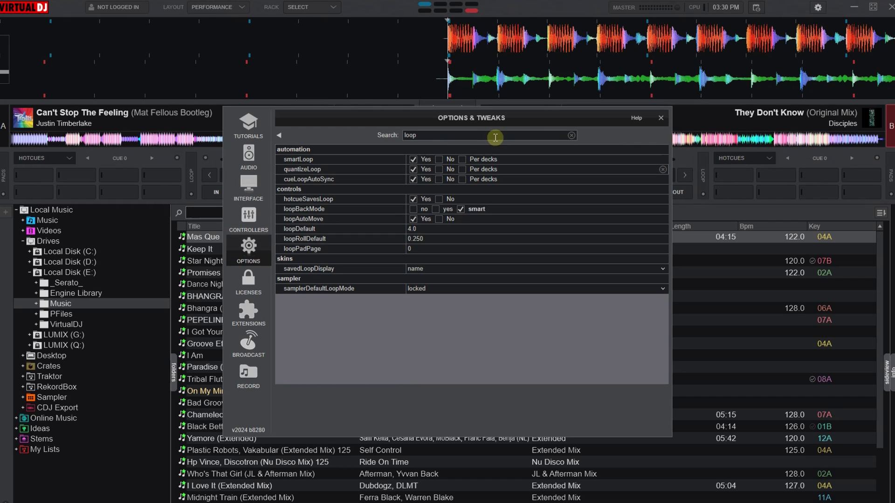
left_click(660, 120)
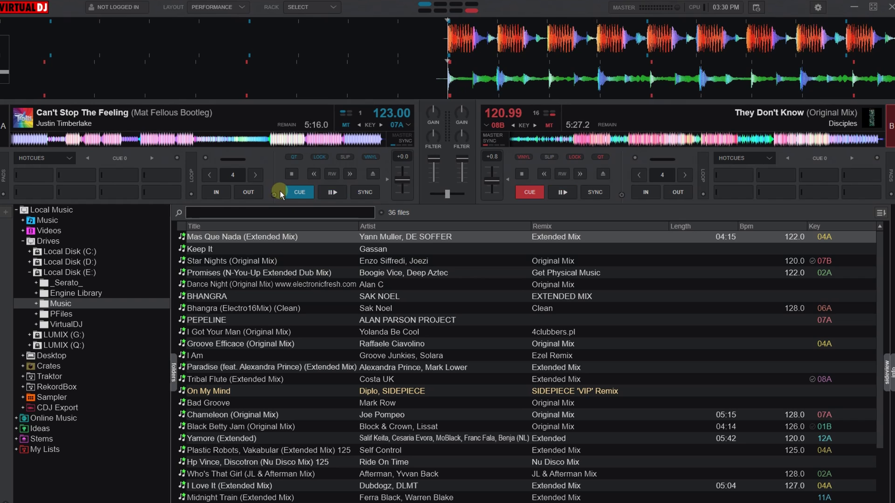
left_click(207, 7)
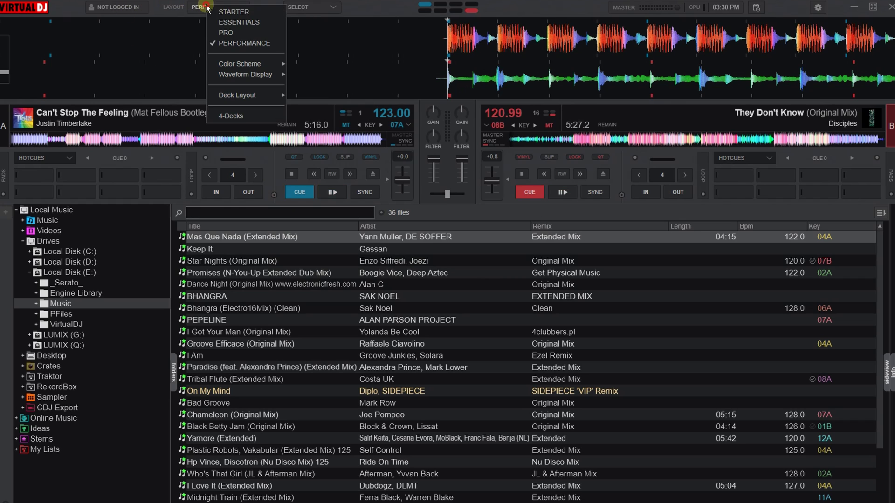
left_click(227, 43)
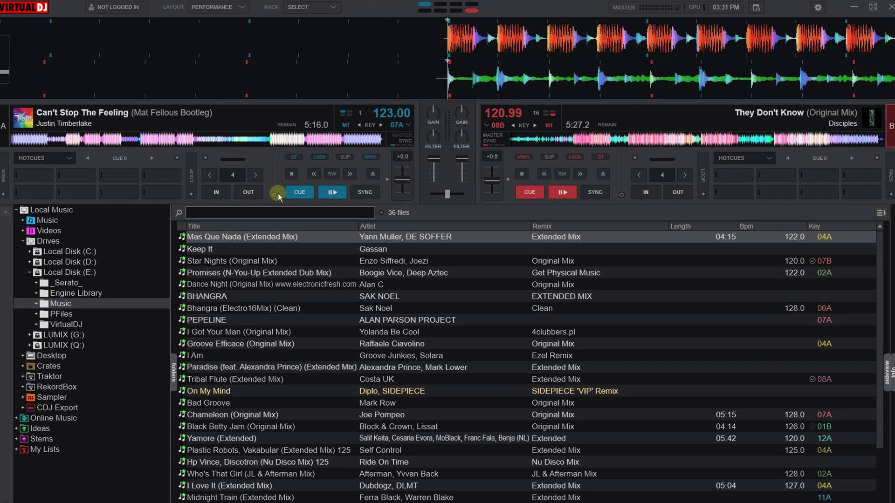
left_click(274, 197)
left_click(622, 196)
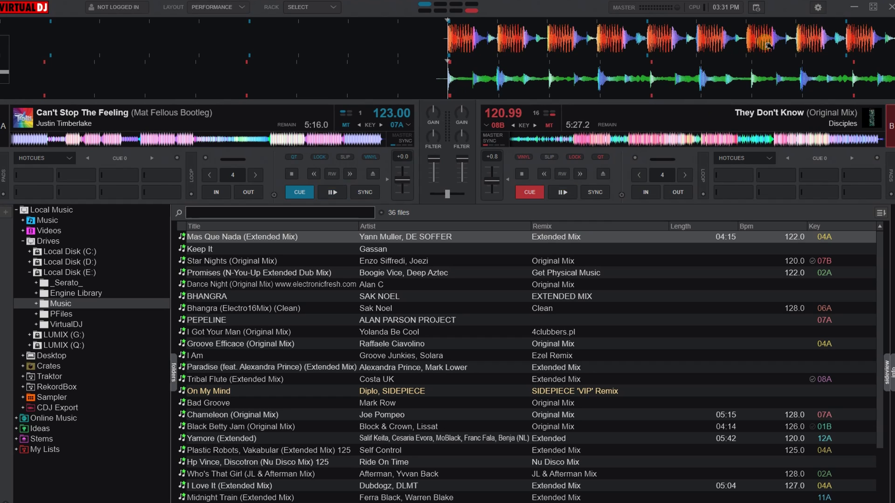
Put deck A and deck B pads on the stems page, then bring up Options & Tweaks.
left_click(38, 158)
left_click(59, 197)
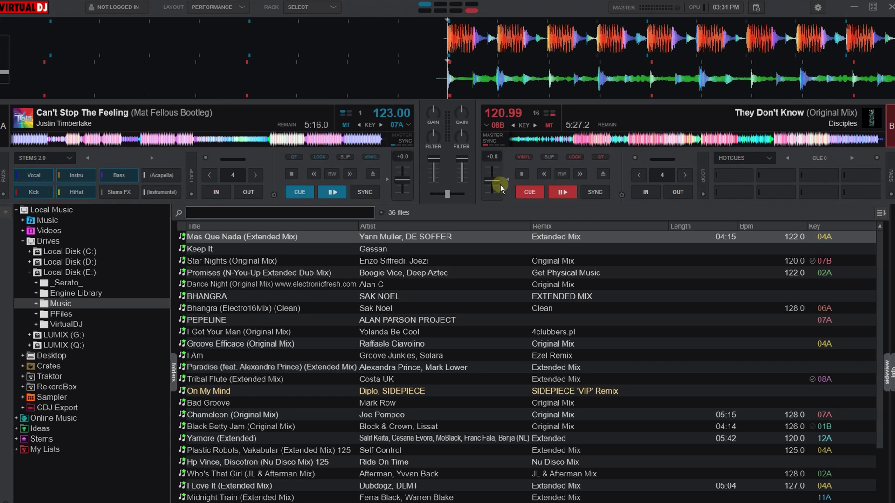
left_click(746, 159)
left_click(781, 192)
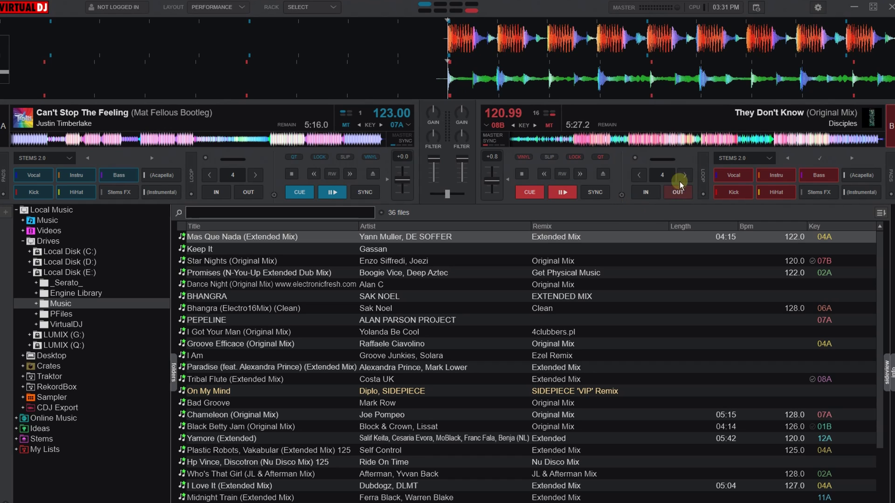
left_click(816, 9)
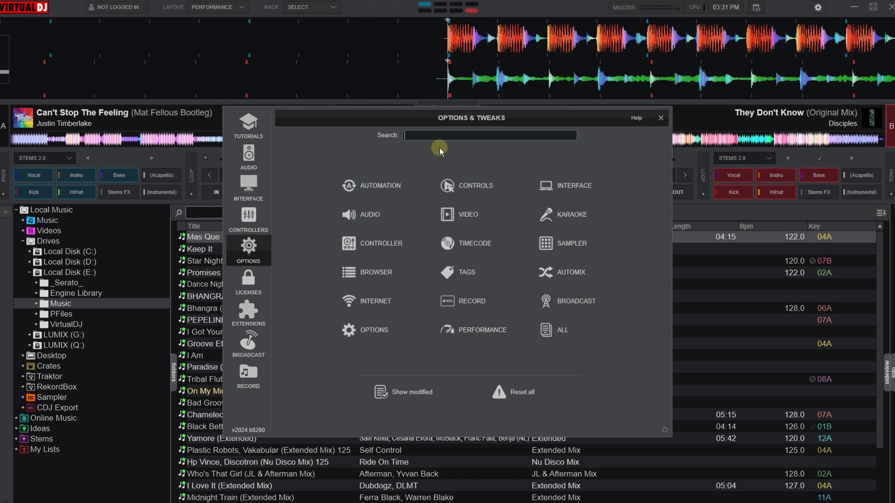
Search 'stems', set stemsRealtimeSeparation to Fully disabled, and close the options.
type("stems")
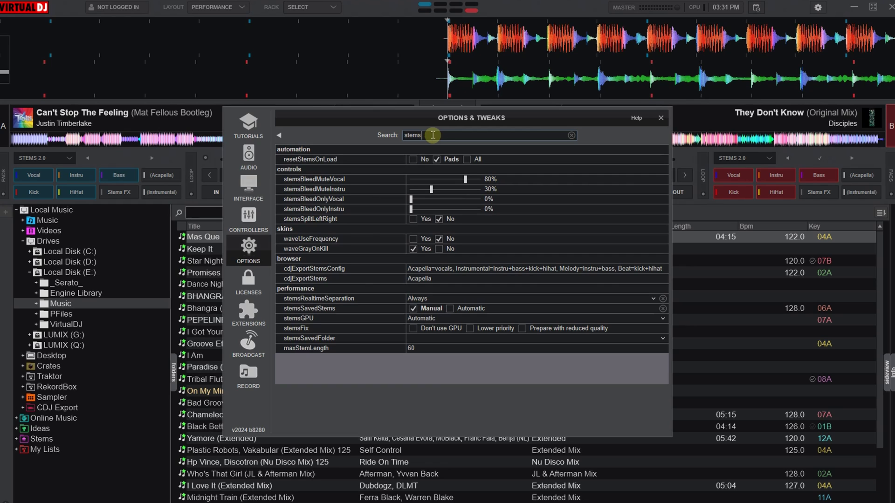
left_click(420, 299)
left_click(431, 341)
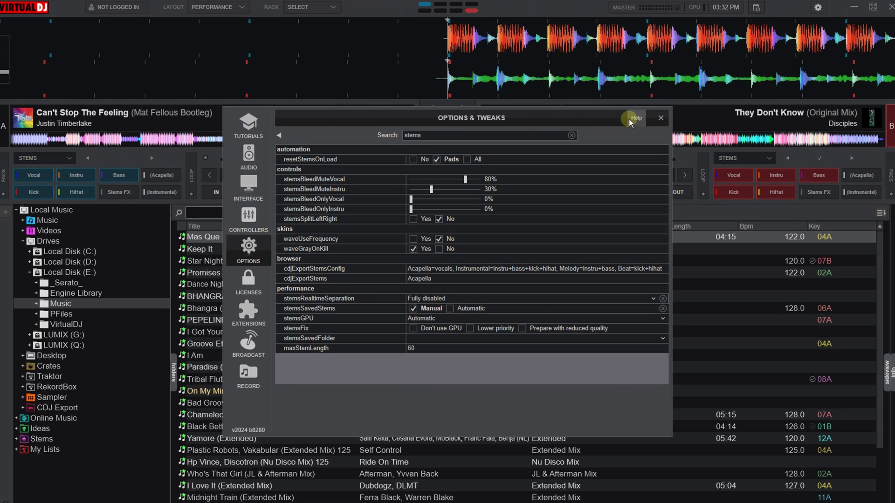
left_click(661, 118)
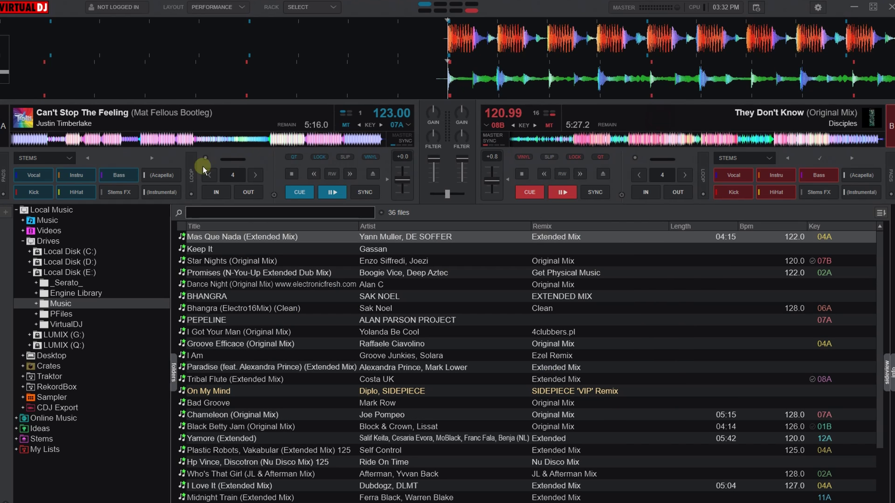
Set both deck A and deck B pads back to the hotcues page.
left_click(44, 158)
left_click(55, 202)
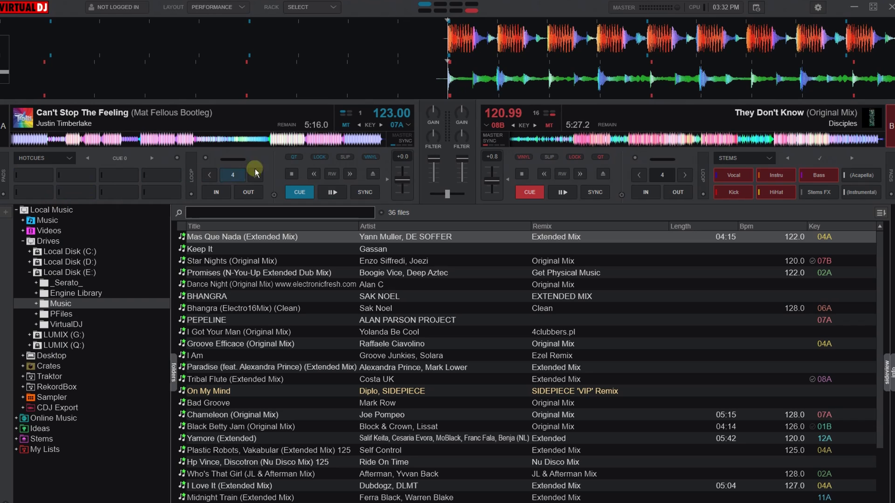
left_click(756, 159)
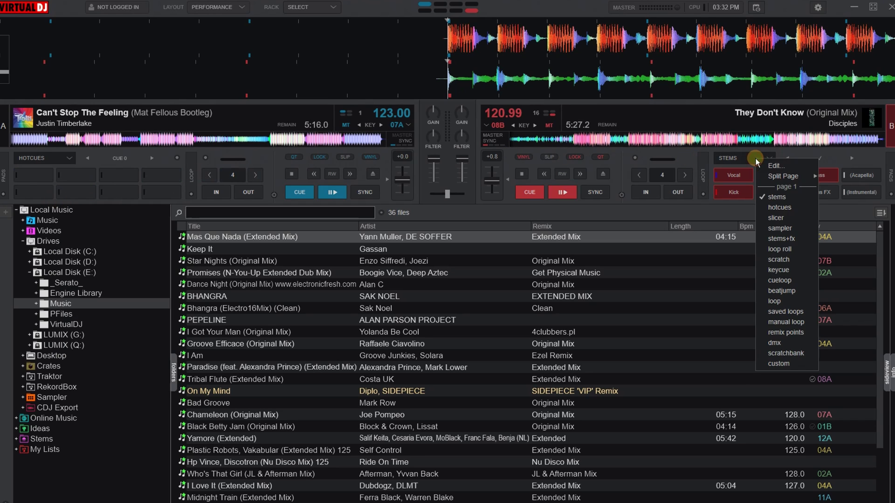
left_click(776, 208)
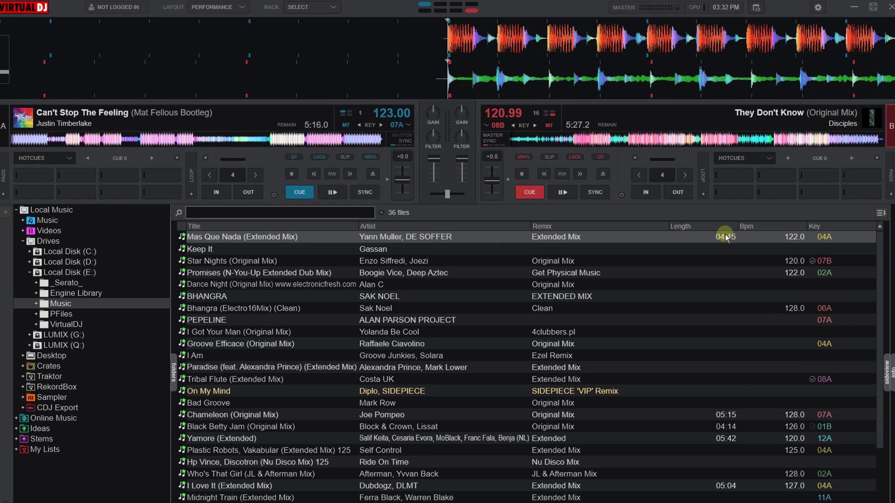
Filter Options & Tweaks by 'hot' and switch hotcueMode from play to stutter.
left_click(818, 8)
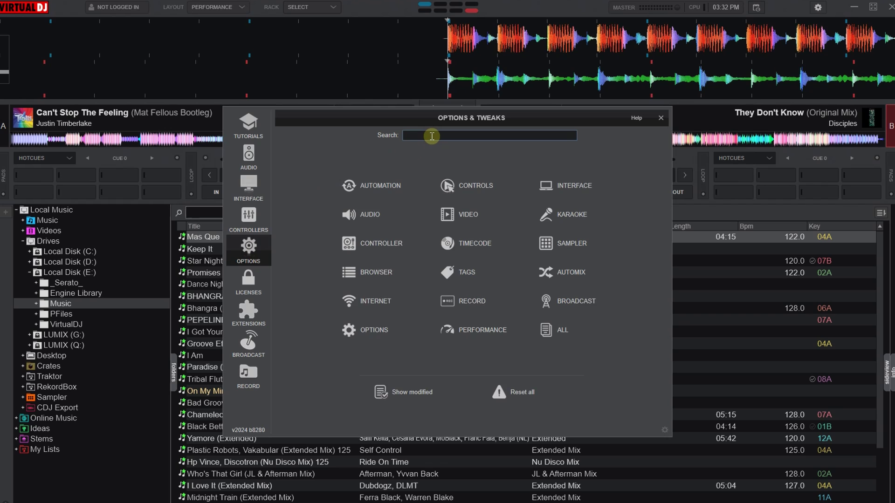
type("hot")
mouse_move(317, 161)
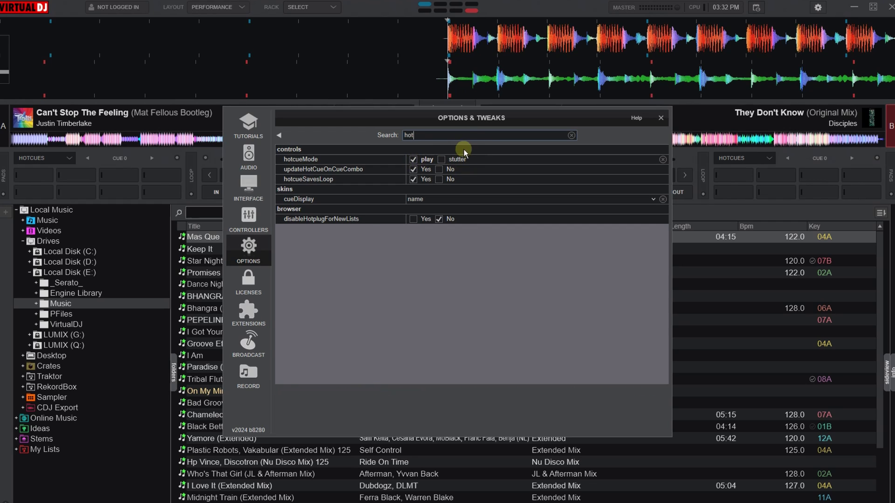
left_click(441, 160)
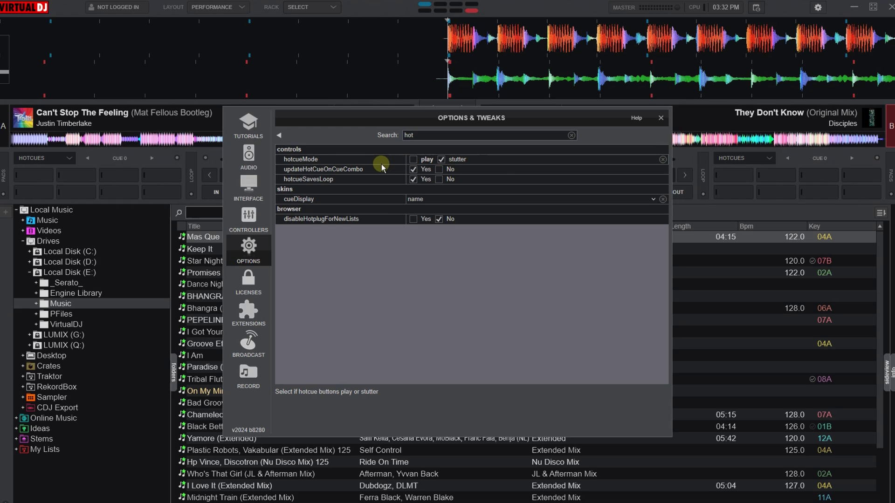
Set cueDisplay to number so pads show 1–8, and change the search to 'setcu'.
left_click(421, 201)
left_click(422, 210)
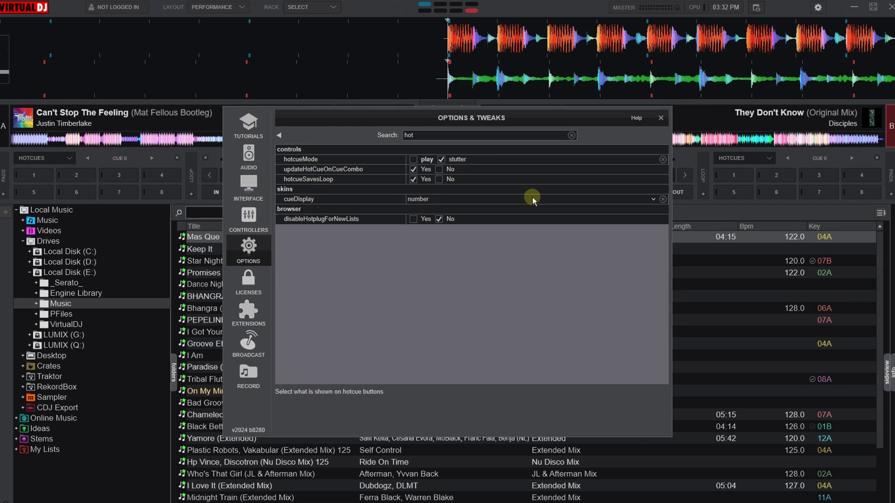
double_click(434, 136)
type("setcue")
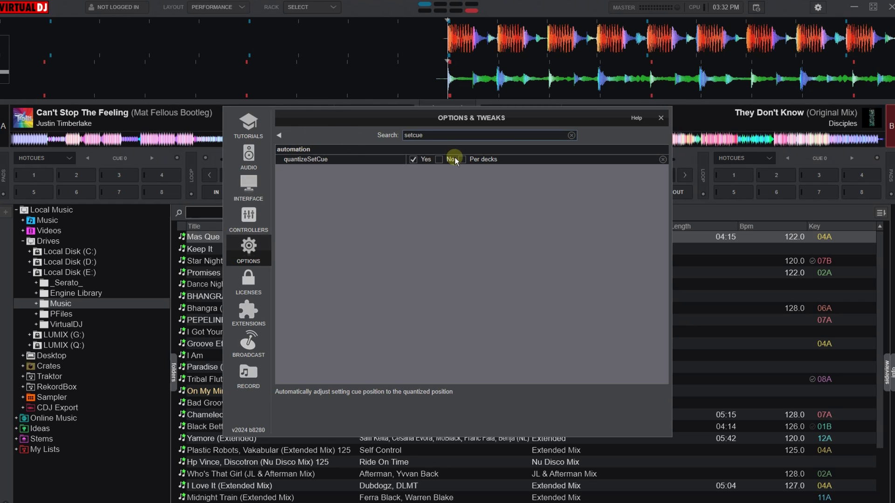
Browse the 'sort' and 'colored' options, leaving the waveform colour scheme on neutral.
left_click(465, 141)
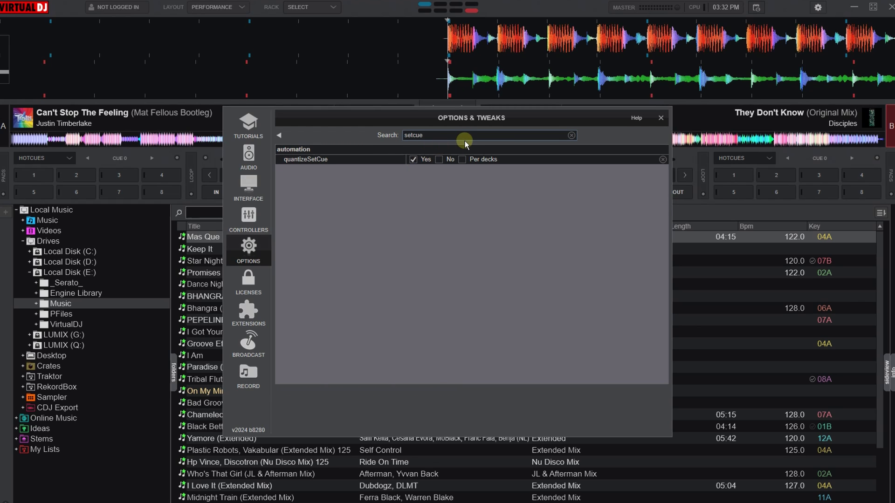
key("BackSpace")
key("BackSpace")
key("BackSpace")
key("BackSpace")
key("BackSpace")
key("BackSpace")
type("sort")
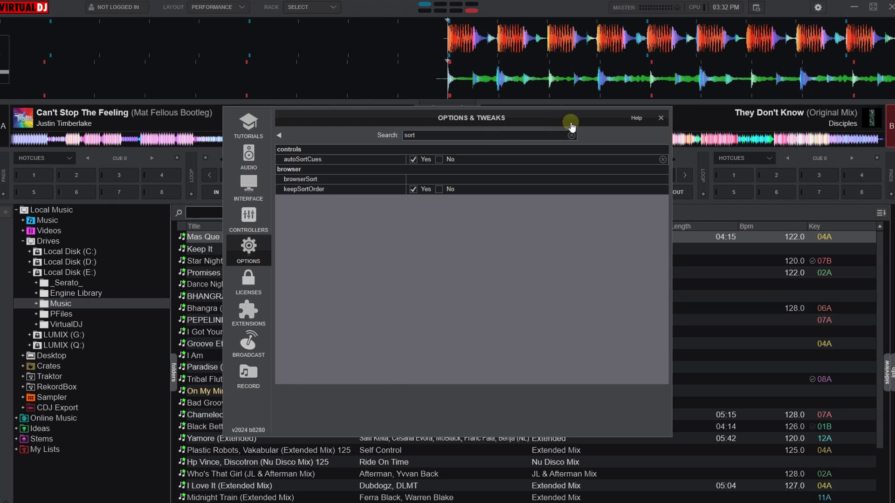
key("BackSpace")
key("BackSpace")
key("BackSpace")
key("BackSpace")
type("colored")
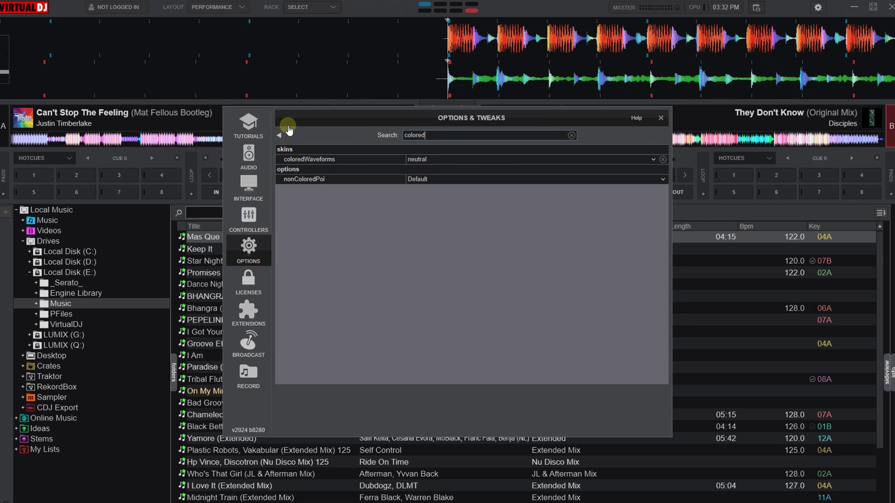
left_click(429, 159)
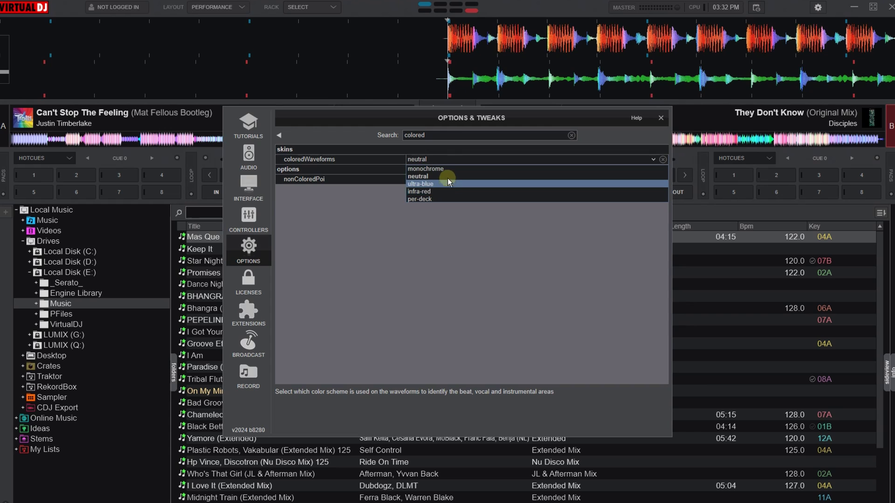
left_click(534, 154)
Search 'font', set the browser fontSize to 1.2, and close the options.
double_click(420, 136)
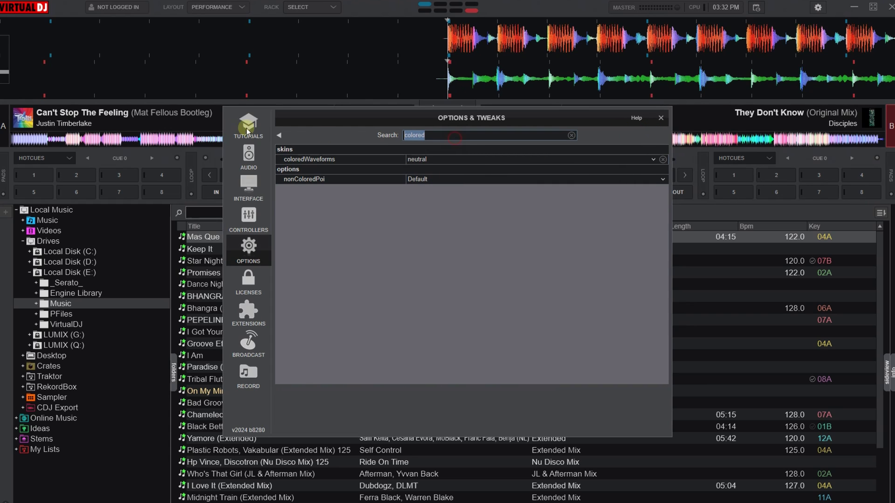
type("font")
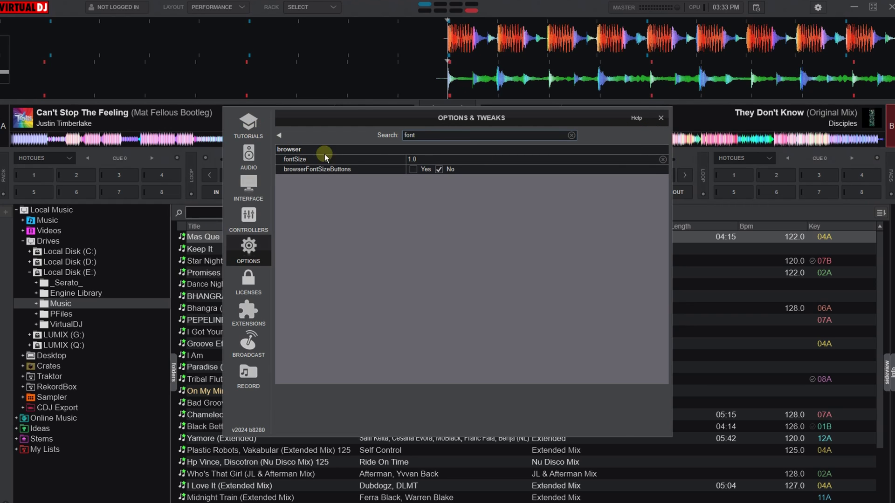
left_click(434, 159)
type("1.")
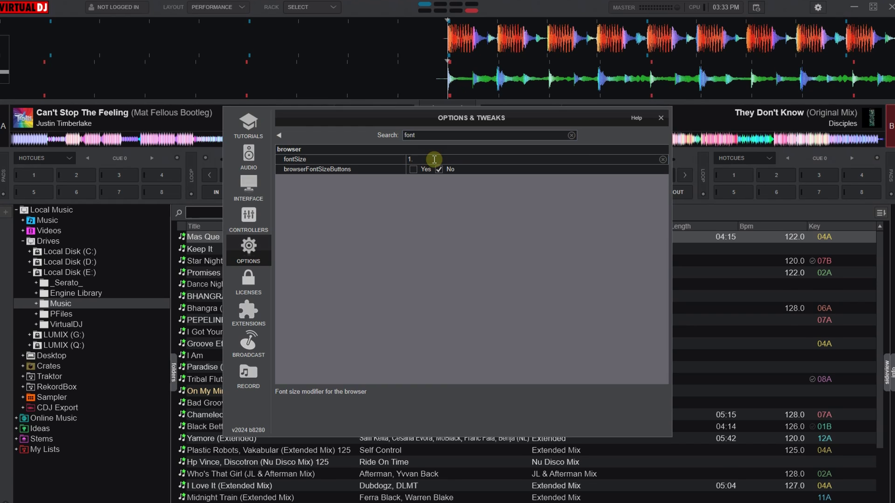
type("2")
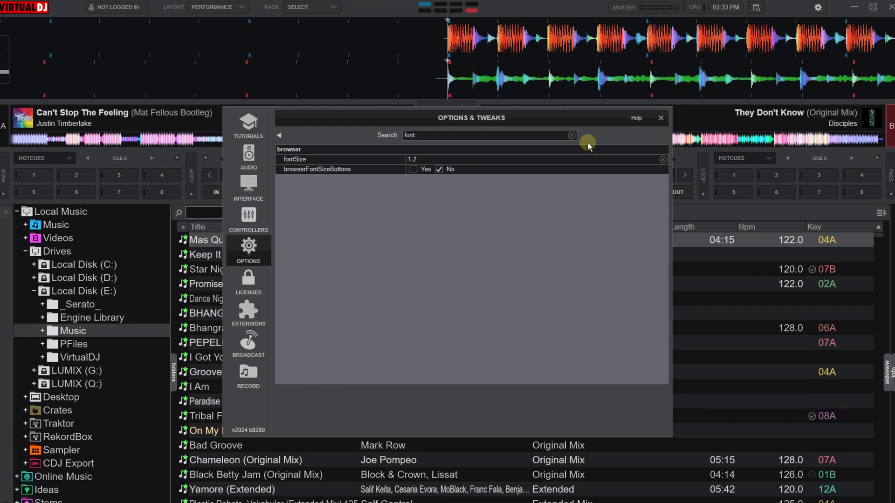
left_click(660, 118)
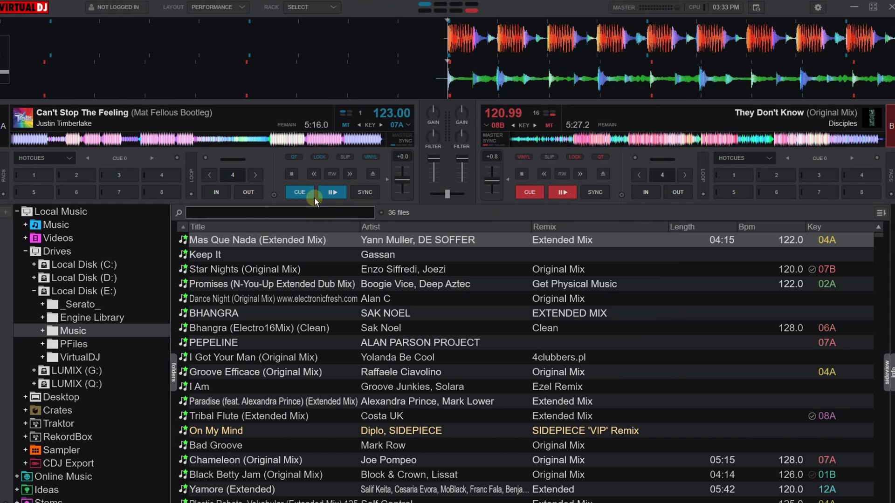
left_click(317, 156)
left_click(575, 157)
left_click(598, 157)
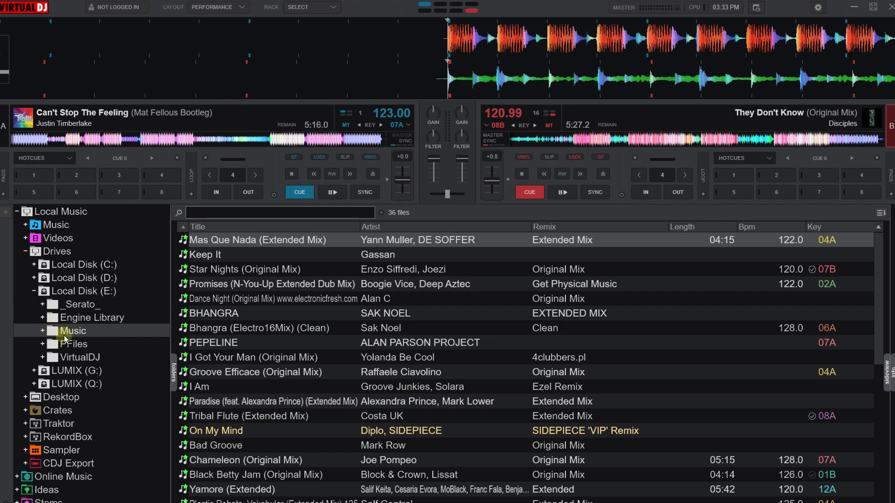
left_click(43, 332)
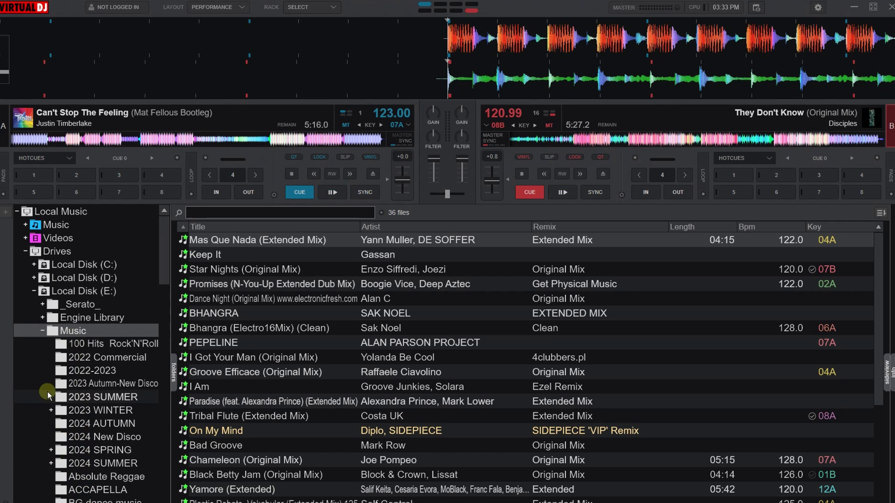
left_click(42, 331)
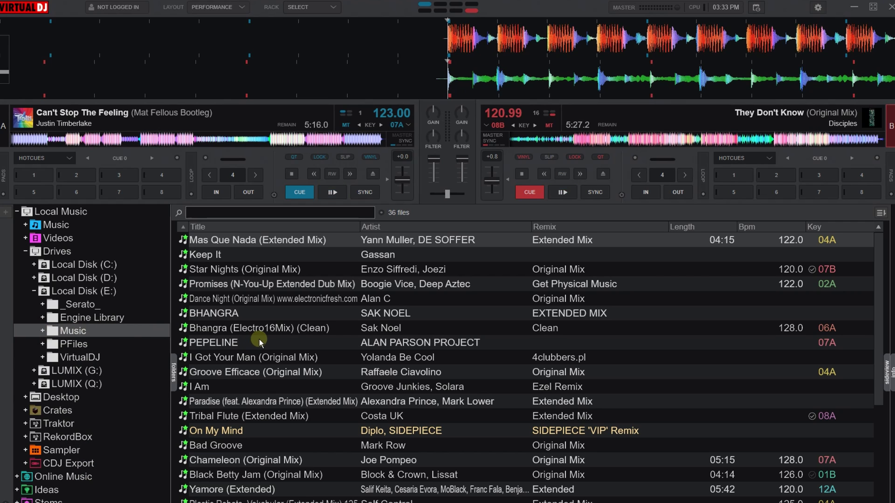
right_click(96, 330)
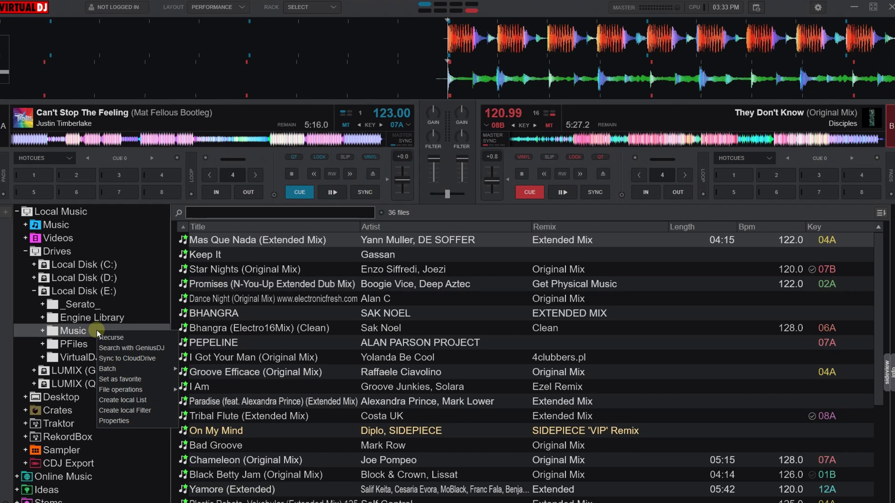
mouse_move(108, 369)
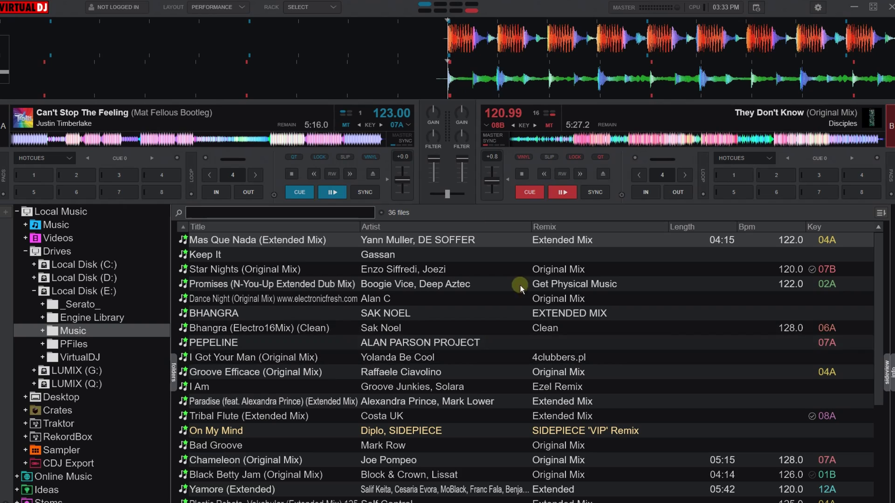
Under 'stems', set stemsGPU to NVIDIA GeForce GTX 1070 Ti, dismiss the restart notice, close Options.
left_click(819, 8)
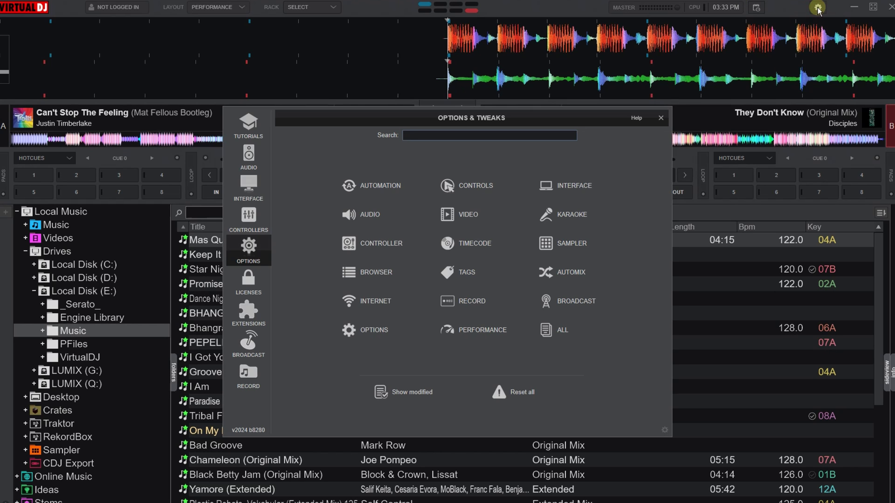
type("stems")
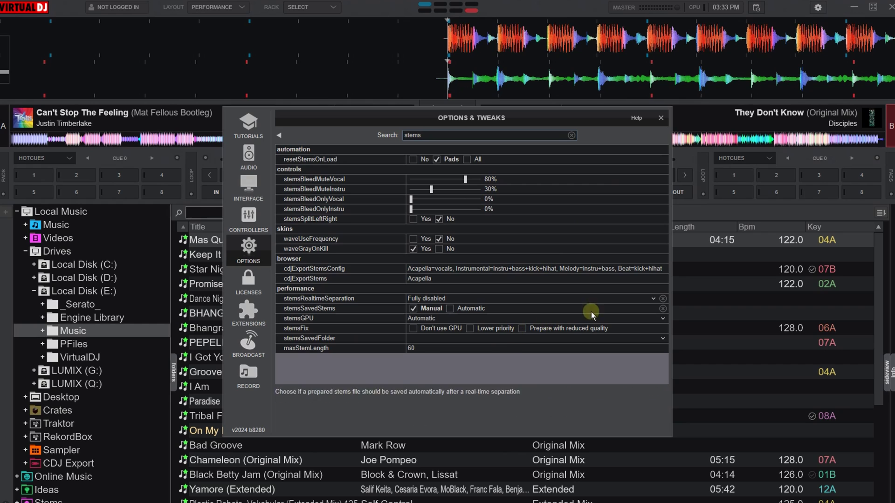
left_click(662, 318)
left_click(486, 328)
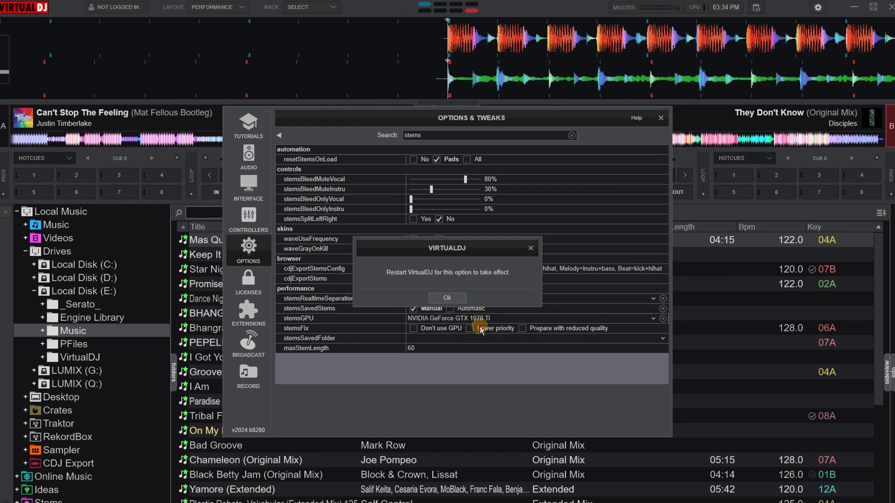
left_click(450, 307)
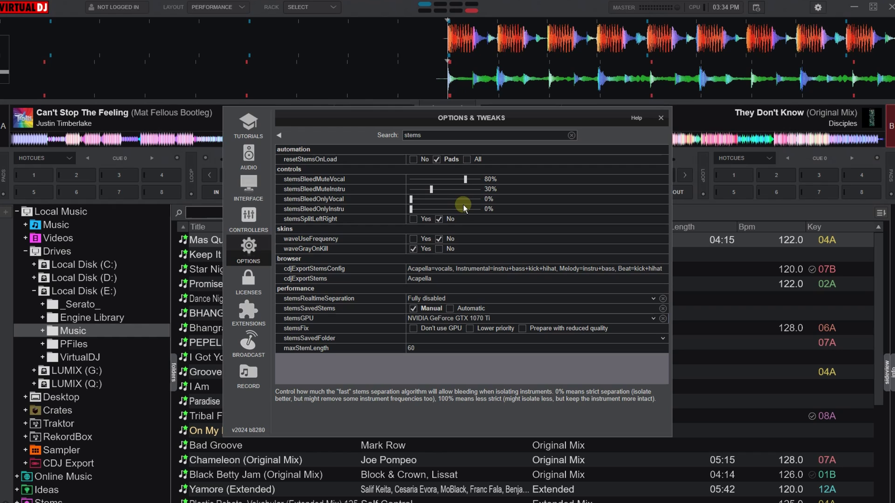
left_click(661, 118)
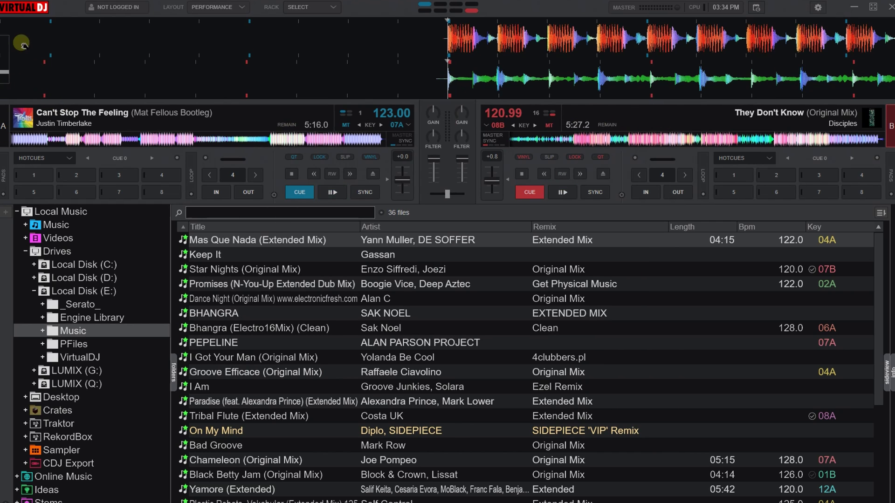